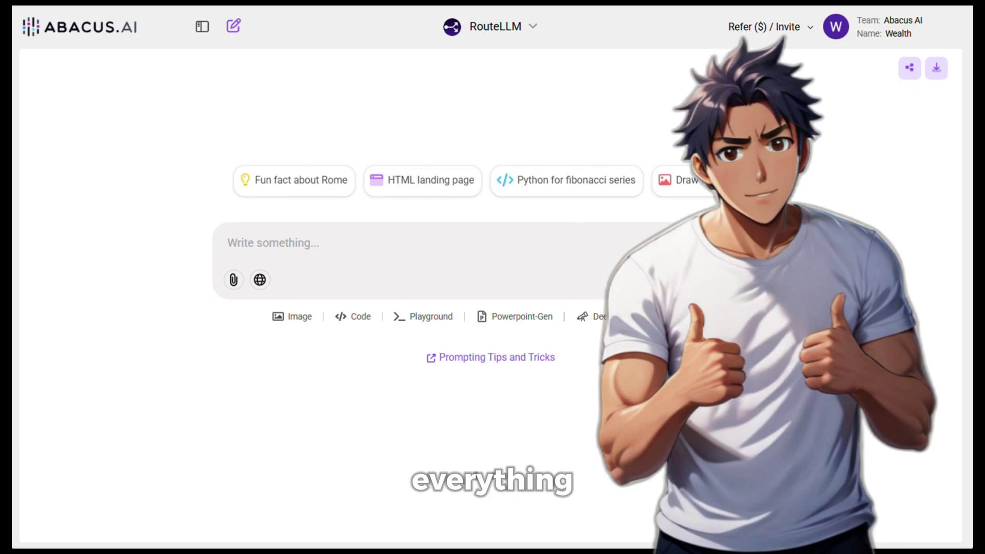
# Pick GPT-4.1 from the header's model list in place of RouteLLM
pyautogui.click(526, 25)
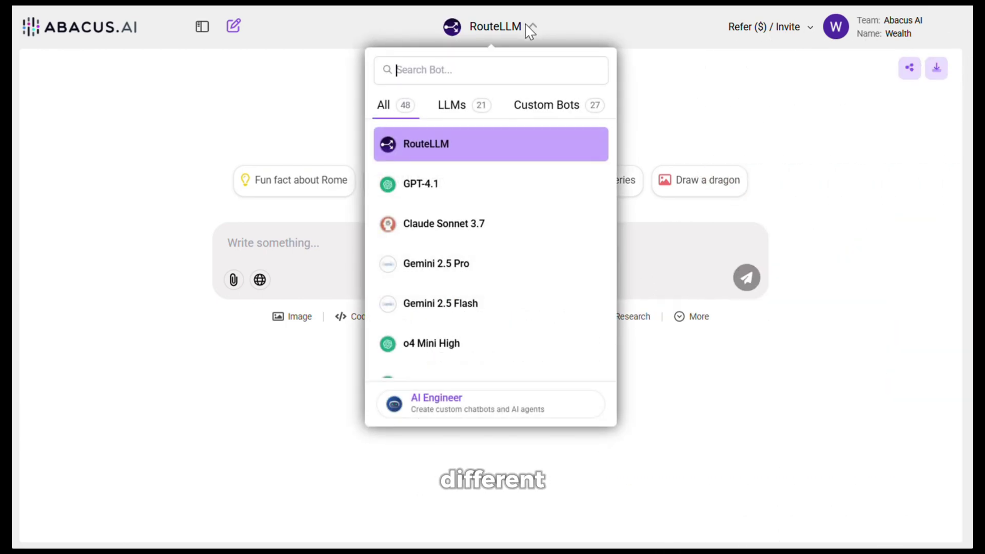
pyautogui.scroll(-3, 539, 226)
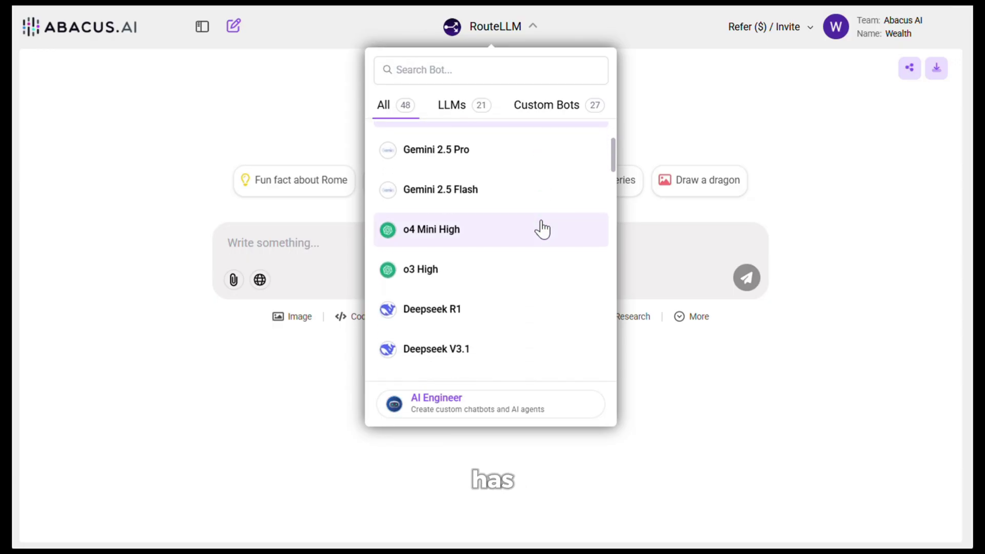
pyautogui.scroll(-8, 542, 229)
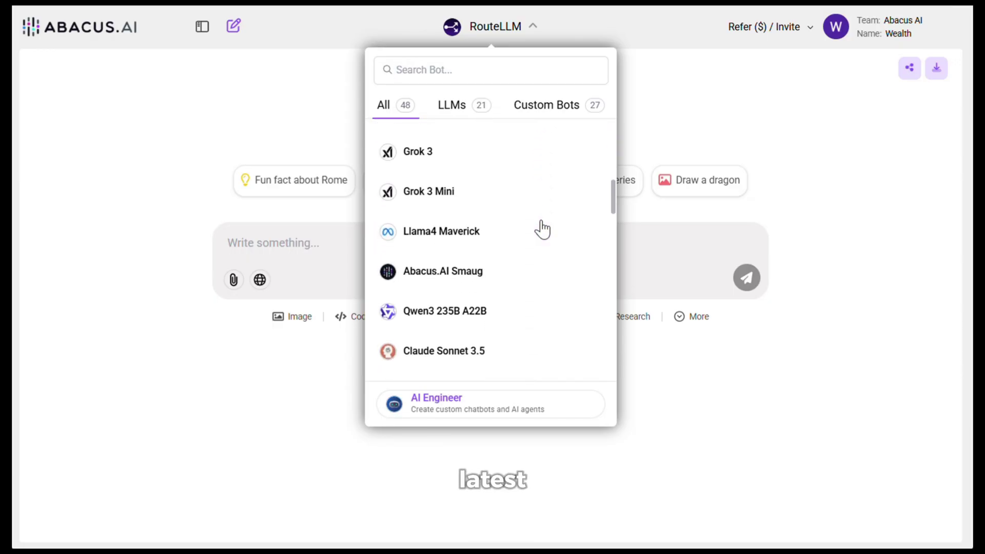
pyautogui.scroll(5, 543, 229)
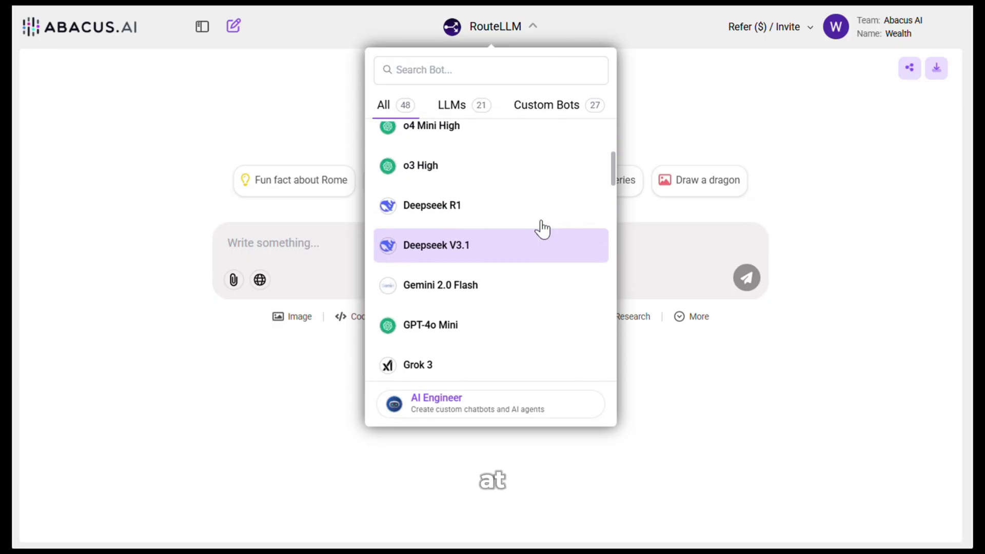
pyautogui.scroll(5, 542, 229)
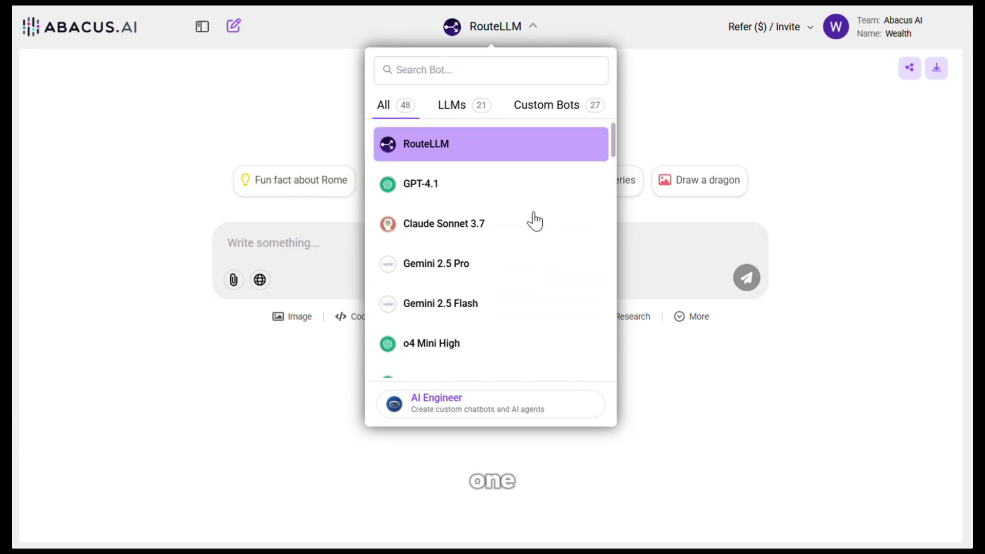
pyautogui.click(473, 187)
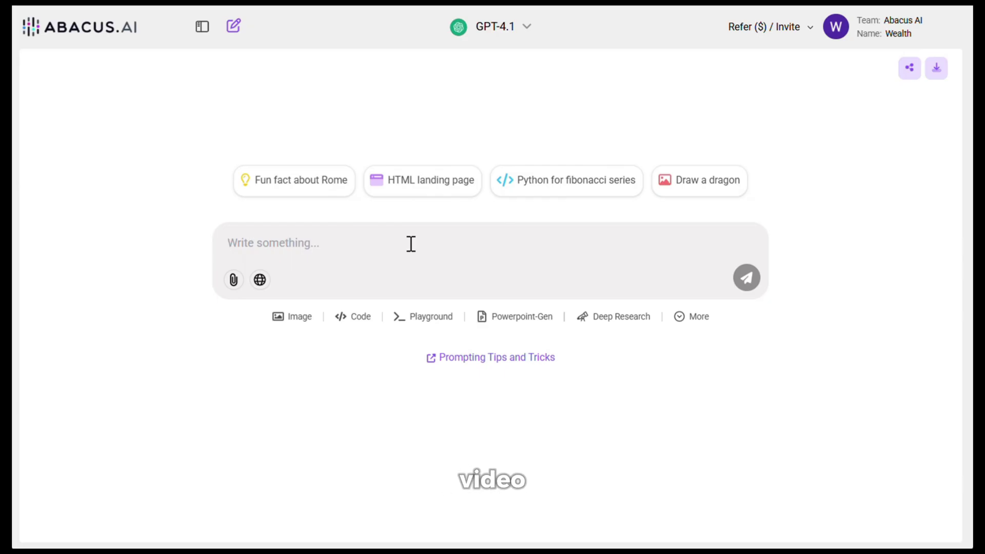
# Send GPT-4.1 the pasted request for a two-minute World War II YouTube script and review it
pyautogui.write('create a 2 min youtube video script on world war 2. it should be informative')
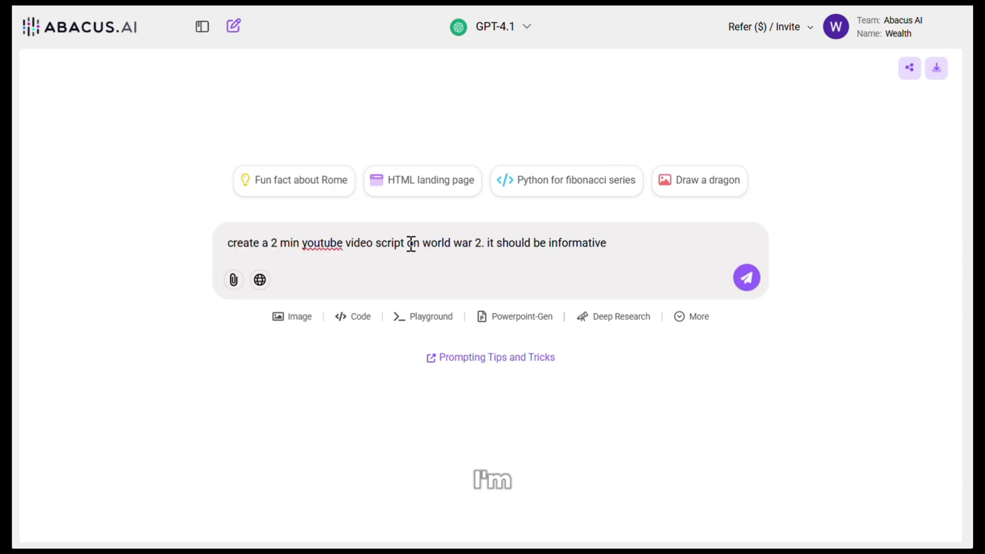
pyautogui.click(748, 286)
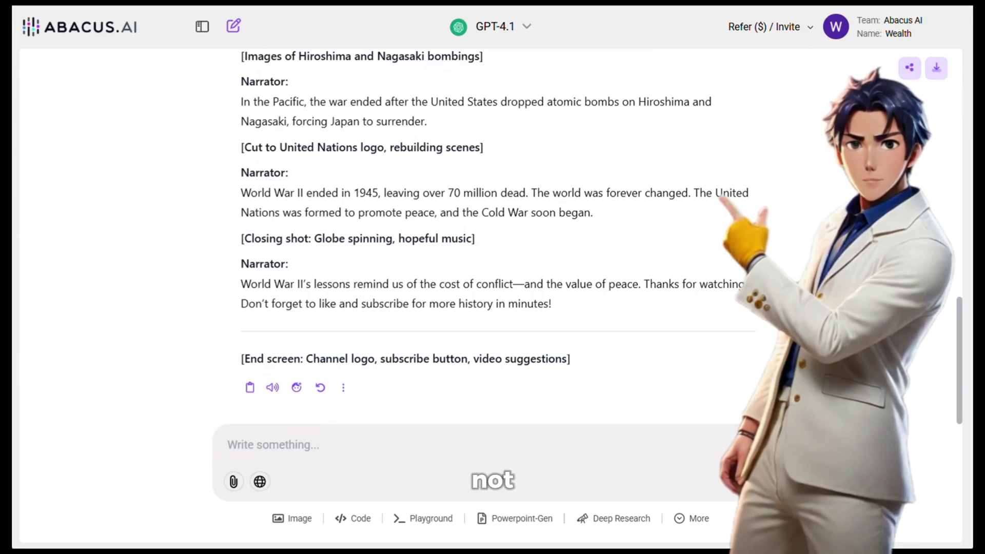
pyautogui.scroll(10, 750, 286)
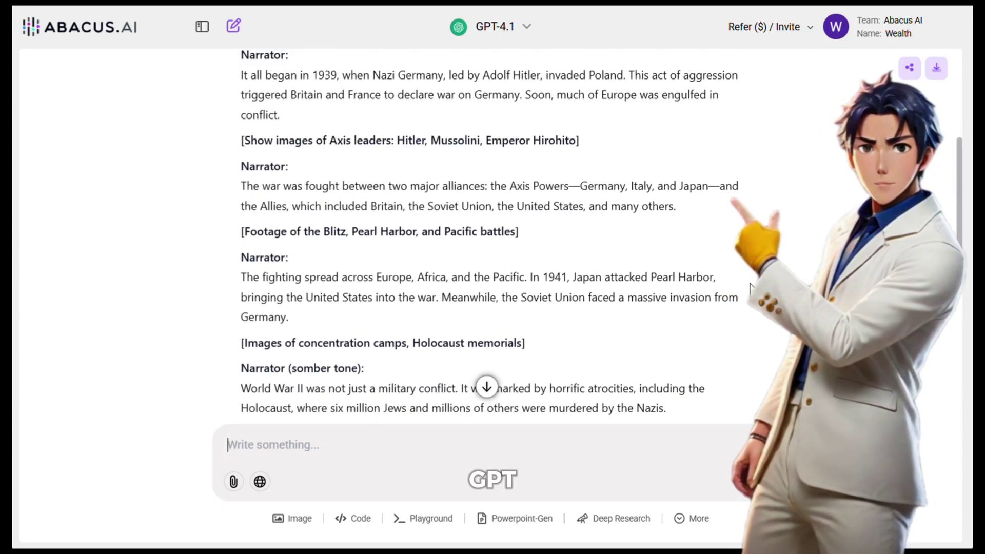
pyautogui.scroll(5, 750, 286)
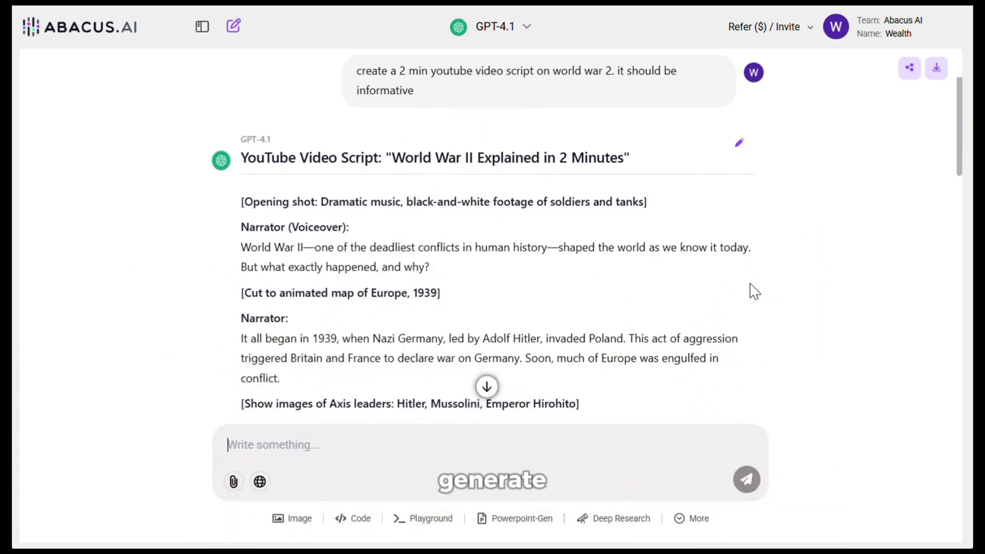
# Choose FLUX 1.1 [pro] Ultra as the image generation model
pyautogui.click(287, 519)
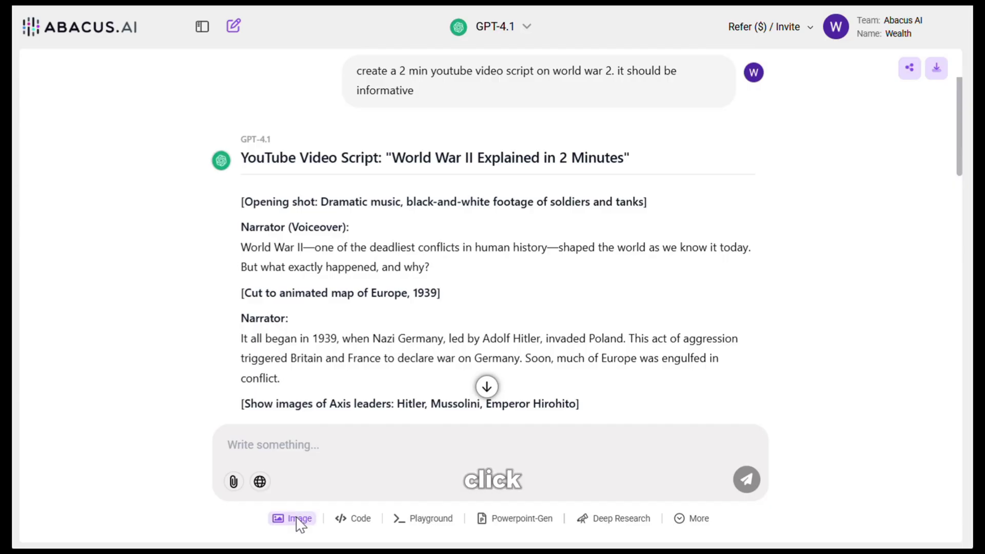
pyautogui.click(480, 183)
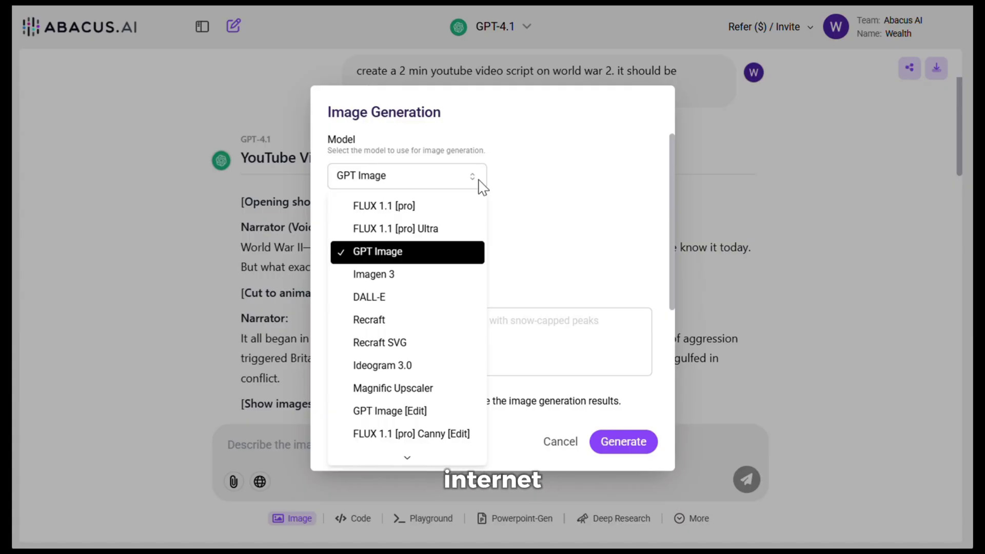
pyautogui.click(436, 222)
# Generate 'a beautiful woman looking at the camera', leaving the better-quality option off
pyautogui.click(442, 338)
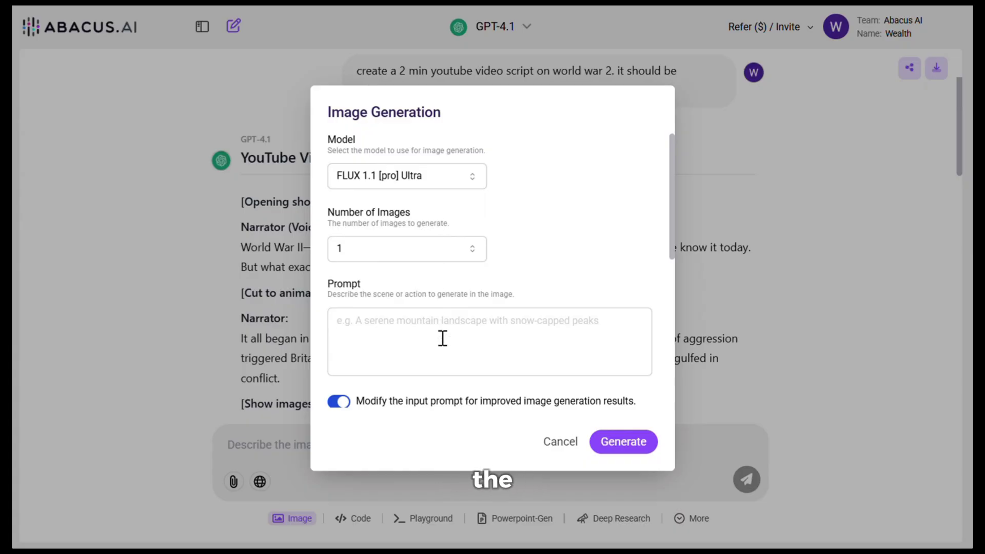
pyautogui.write('a beautiful woman looking at teh')
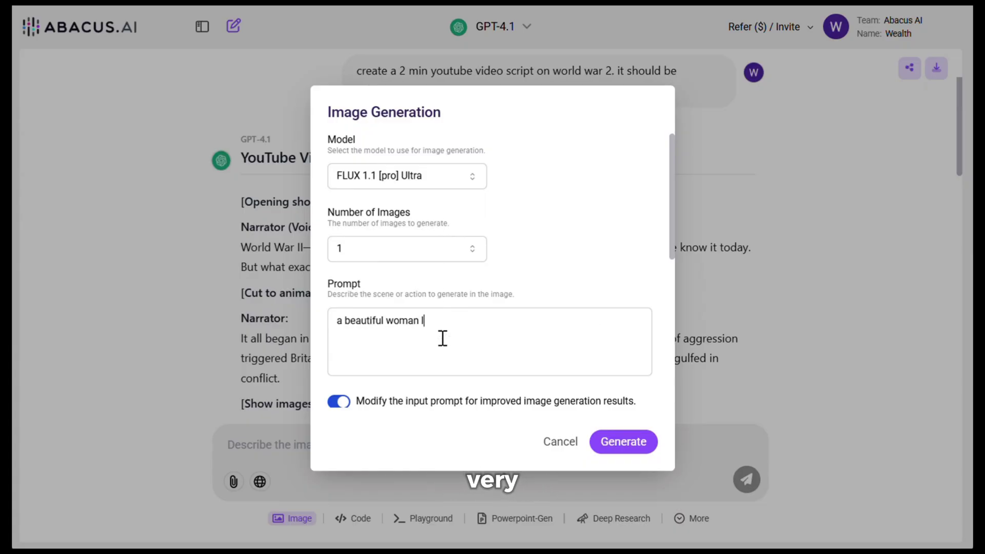
pyautogui.press('BackSpace')
pyautogui.press('BackSpace')
pyautogui.press('BackSpace')
pyautogui.write('the camera')
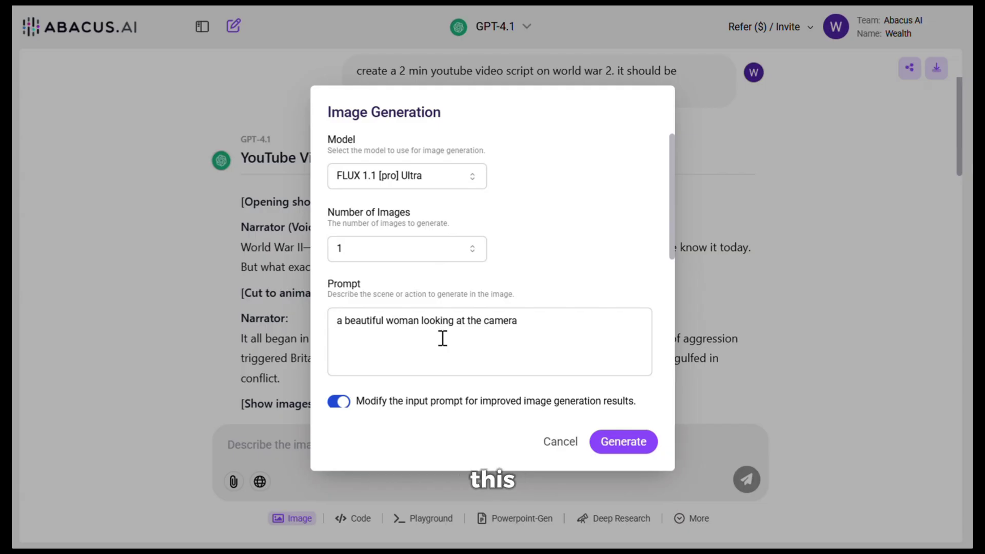
pyautogui.scroll(-2, 442, 338)
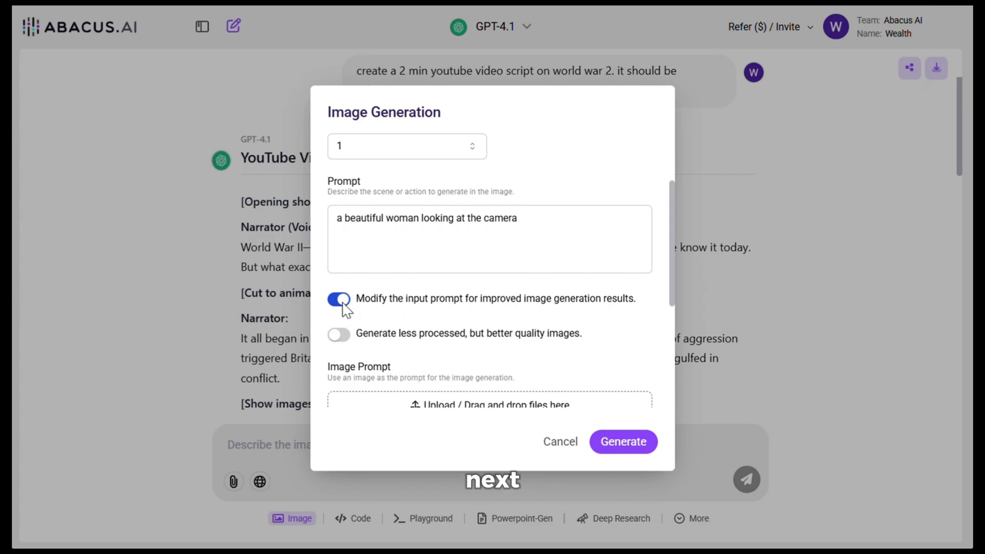
pyautogui.click(343, 341)
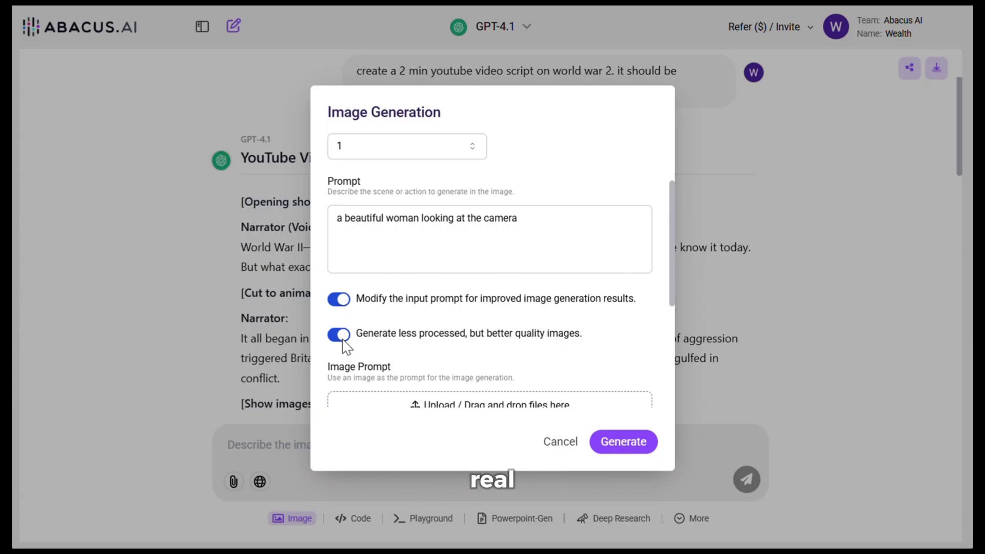
pyautogui.click(343, 342)
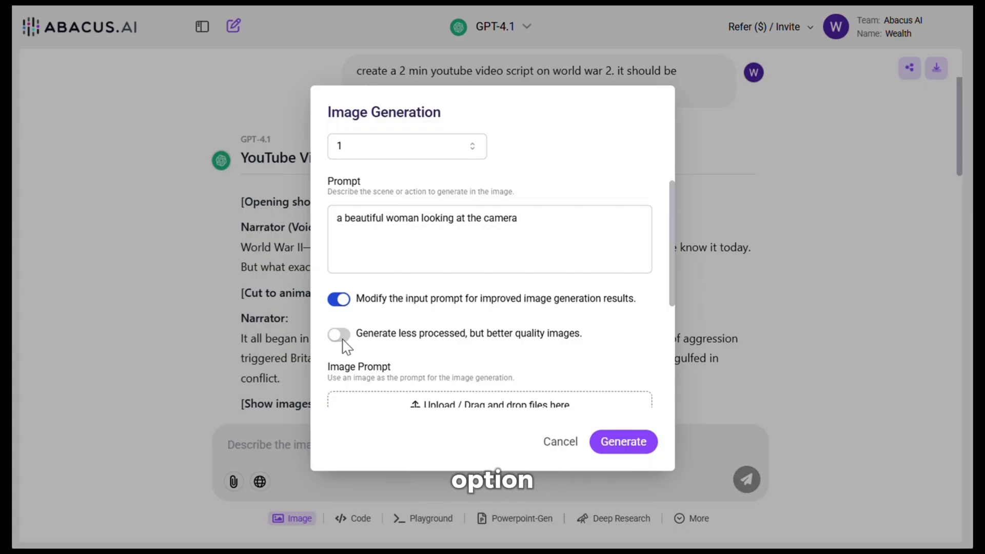
pyautogui.scroll(-5, 346, 352)
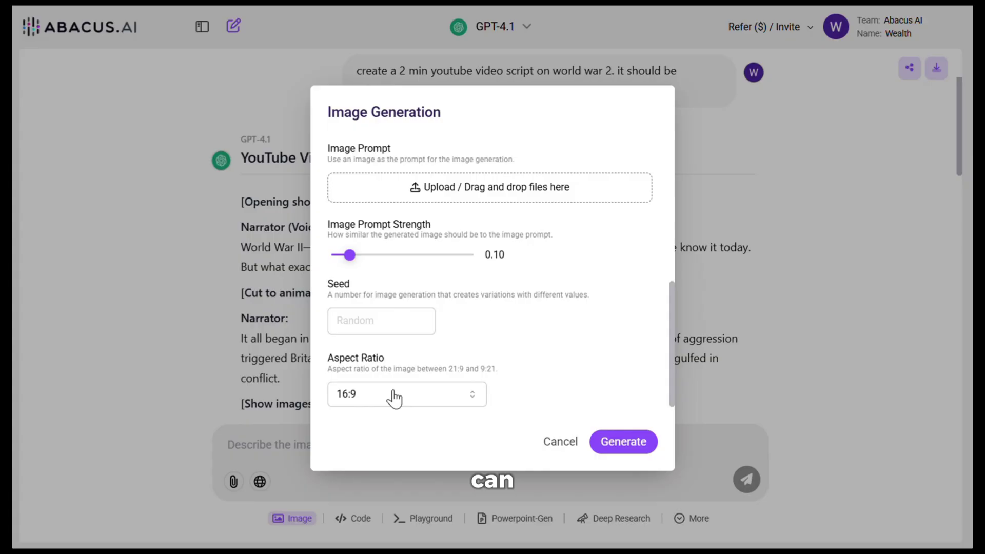
pyautogui.click(627, 441)
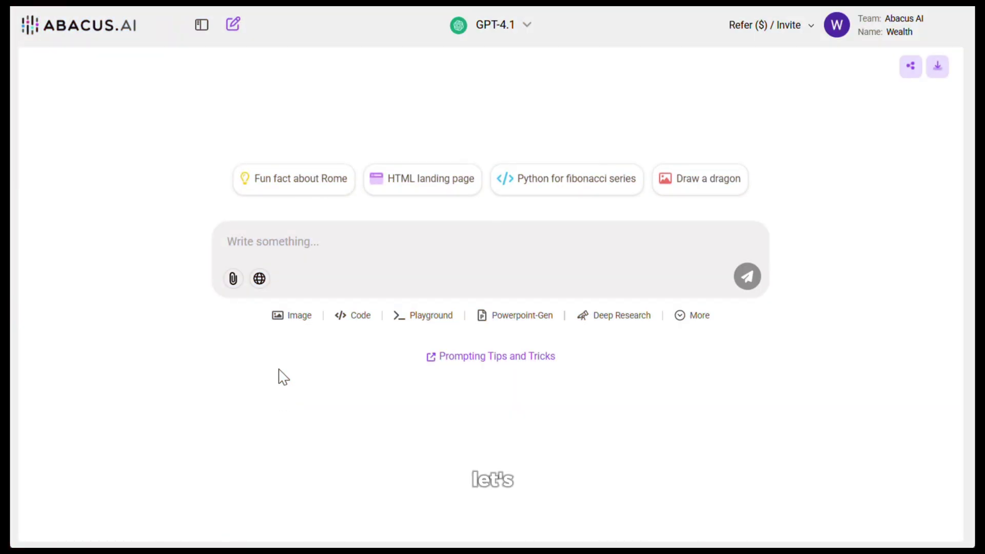
# Paste the woman portrait prompt again and enable less processed, better quality images
pyautogui.click(295, 323)
pyautogui.click(447, 334)
pyautogui.write('a beautiful woman looking at the camera')
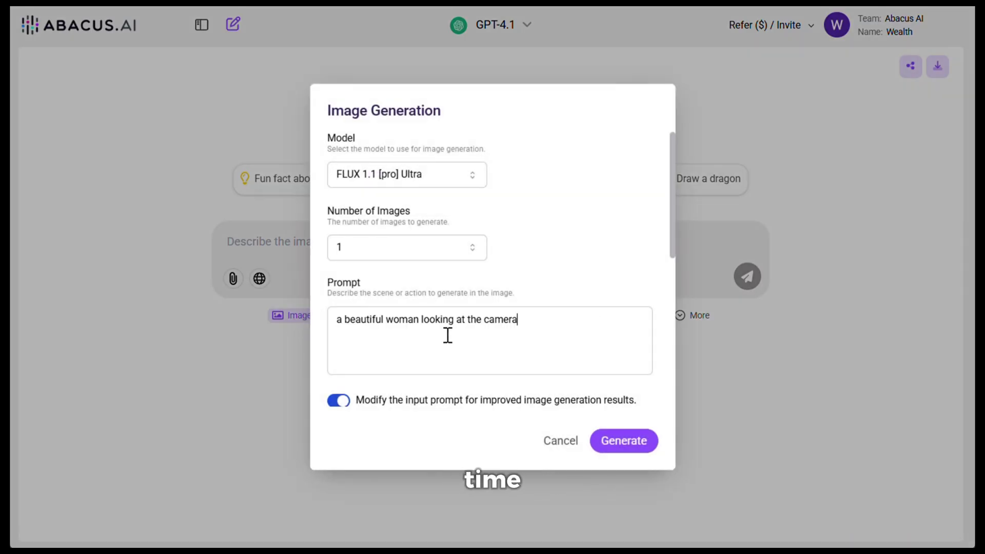
pyautogui.scroll(-2, 447, 334)
pyautogui.click(343, 340)
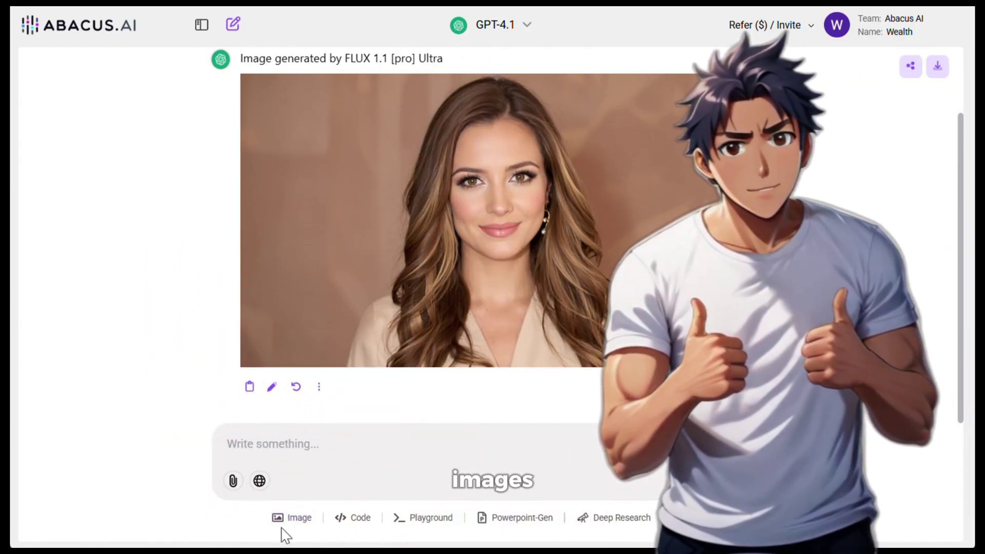
# Paste the long fiery-inferno portrait prompt into the image generation Prompt box
pyautogui.click(296, 519)
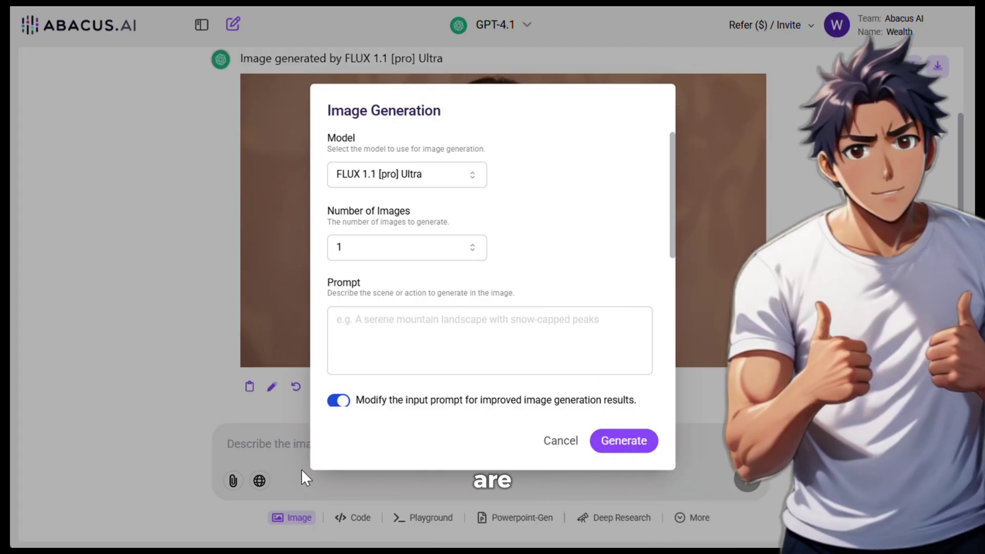
pyautogui.click(405, 336)
pyautogui.write("Ultra-realistic image of a seductive, curvy devil goddess standing confidently. She has crimson skin, sharp horns, glowing eyes, and long flowing black hair. She's wearing a sleek black bikini that contrasts with her fiery aura. Her expression is playful and bold, with her tongue slightly out. The background is a dark, smoky inferno with glowing embers, enhancing her powerful and alluring presence.")
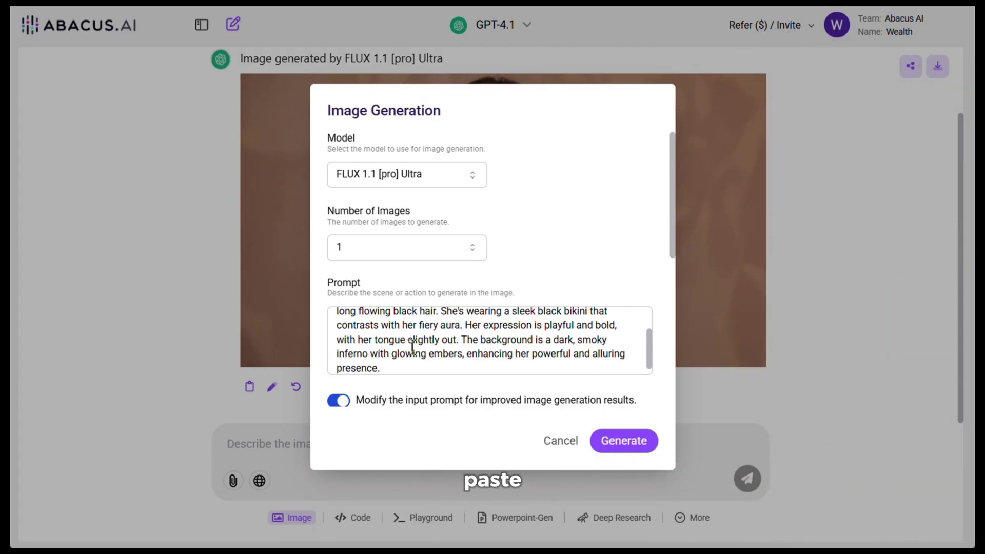
pyautogui.scroll(3, 412, 348)
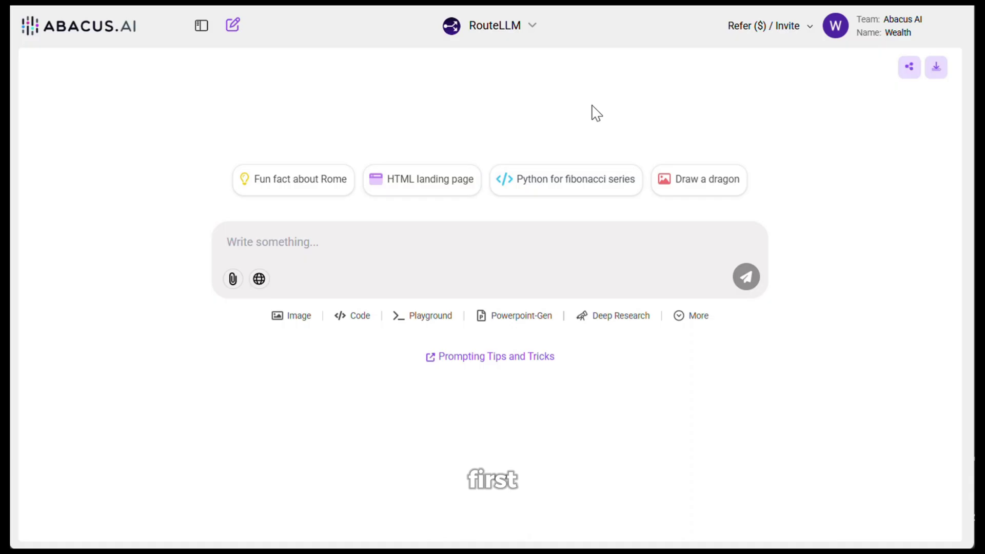
# Switch to GPT-4.1 and ask it to refine a prompt about a woman wearing a red bikini
pyautogui.click(530, 28)
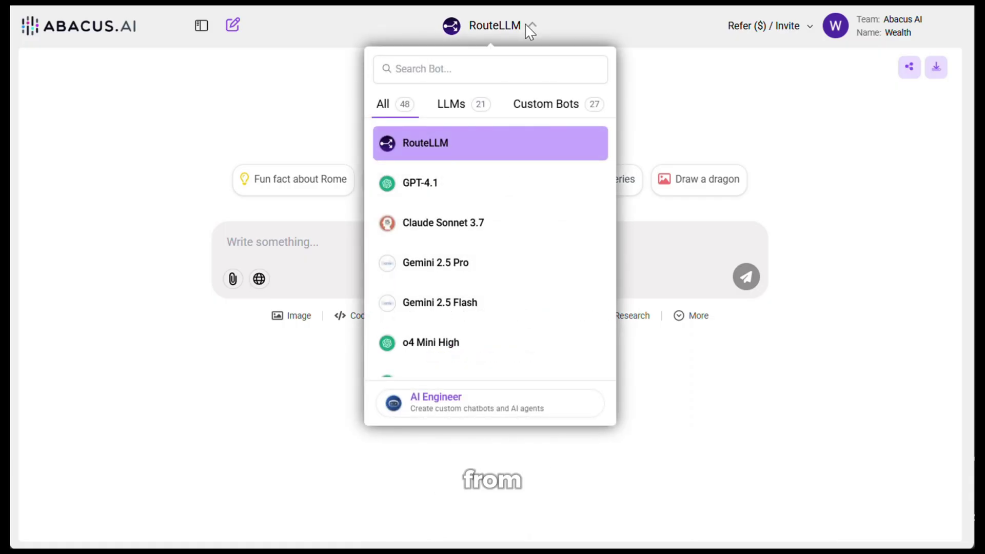
pyautogui.click(496, 197)
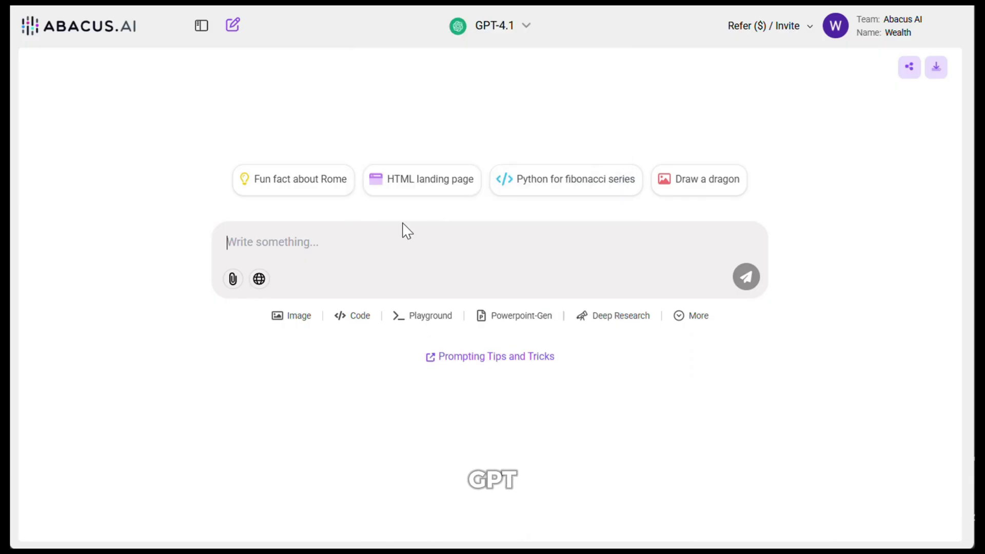
pyautogui.click(371, 244)
pyautogui.write('a beautiful woman wearinga re')
pyautogui.press('BackSpace')
pyautogui.press('BackSpace')
pyautogui.press('BackSpace')
pyautogui.press('BackSpace')
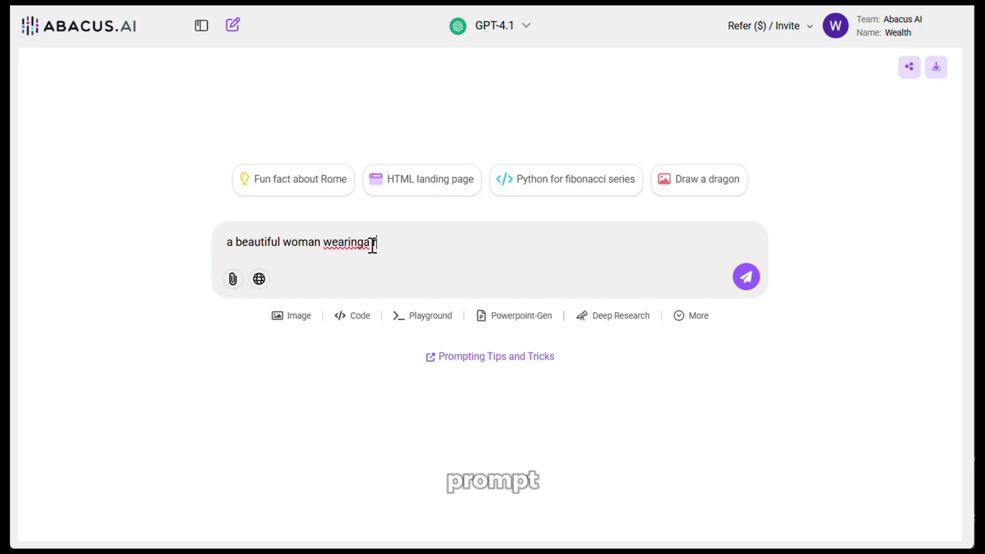
pyautogui.write('a red bikini.')
pyautogui.hotkey('shift', 'Return')
pyautogui.hotkey('shift', 'Return')
pyautogui.write('refine thsi prompt')
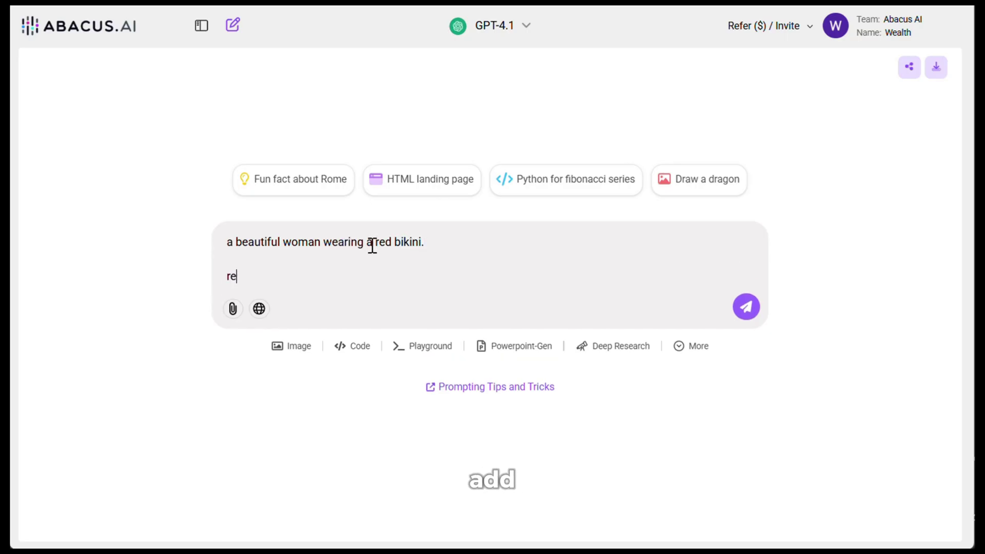
pyautogui.press('Return')
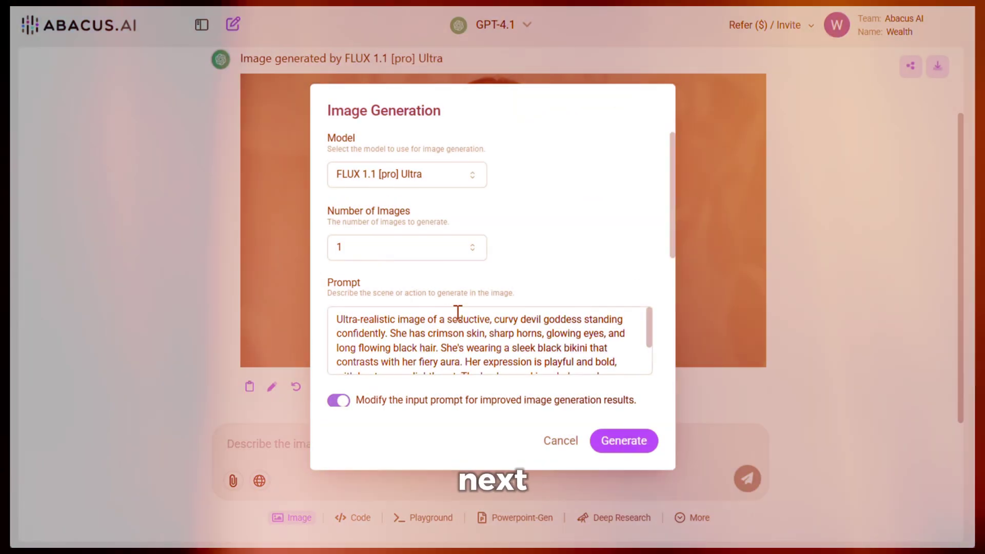
pyautogui.scroll(-3, 542, 293)
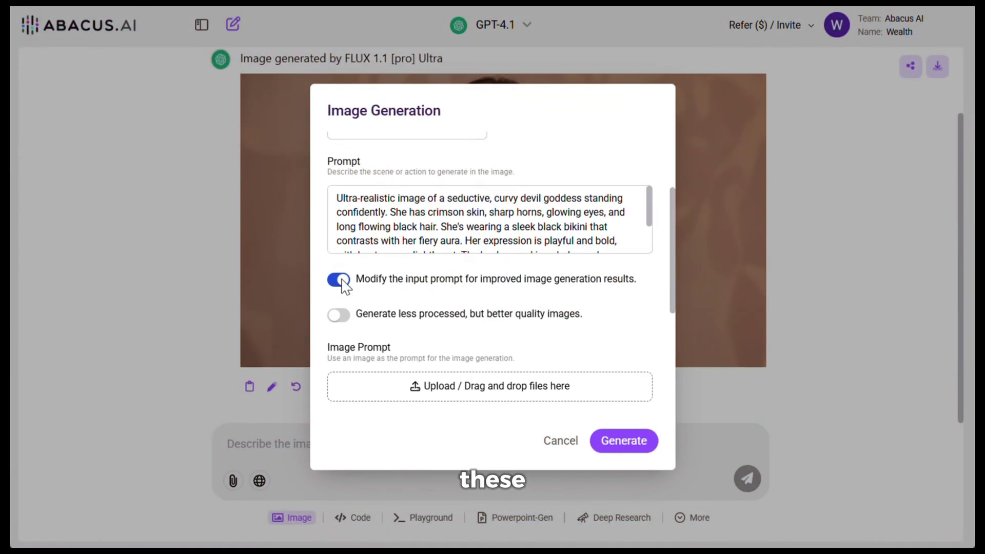
# Turn off 'Modify the input prompt' and generate the devil goddess image
pyautogui.click(340, 280)
pyautogui.click(623, 440)
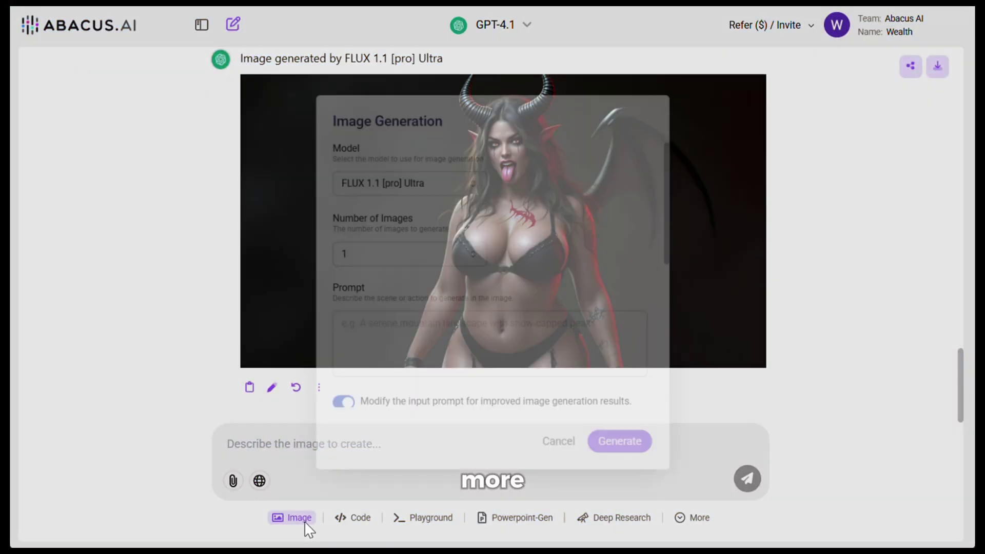
# Generate the mirror selfie prompt at 9:16, with rewriting off and less processed output on
pyautogui.click(408, 346)
pyautogui.write('a seductive sexy curvy latina woman wearing black latex bikini taking mirror selfie, tightly tied hair, snapchat, low quality, iphone, little bit of motion blur')
pyautogui.scroll(-1, 412, 347)
pyautogui.scroll(-2, 390, 323)
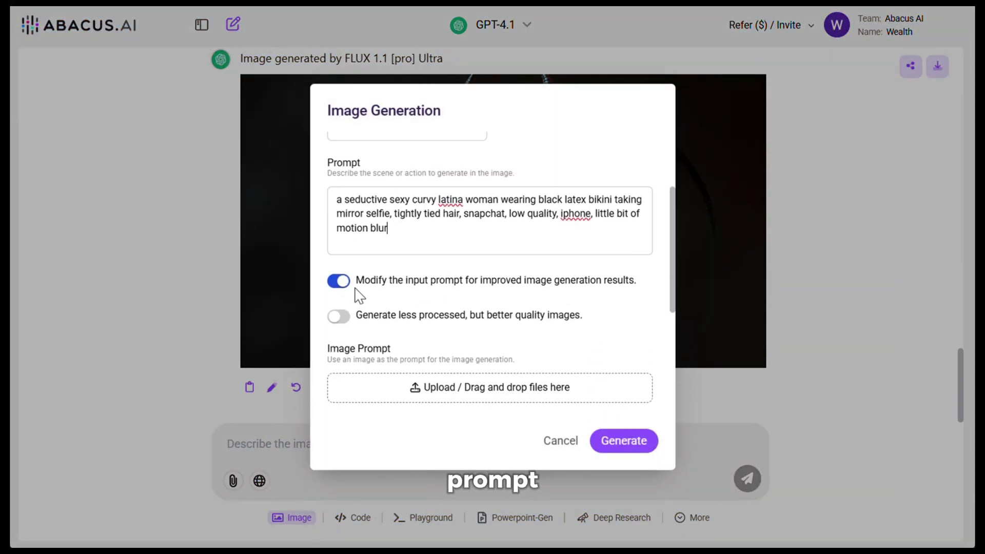
pyautogui.click(338, 280)
pyautogui.click(340, 315)
pyautogui.scroll(-4, 378, 363)
pyautogui.click(402, 400)
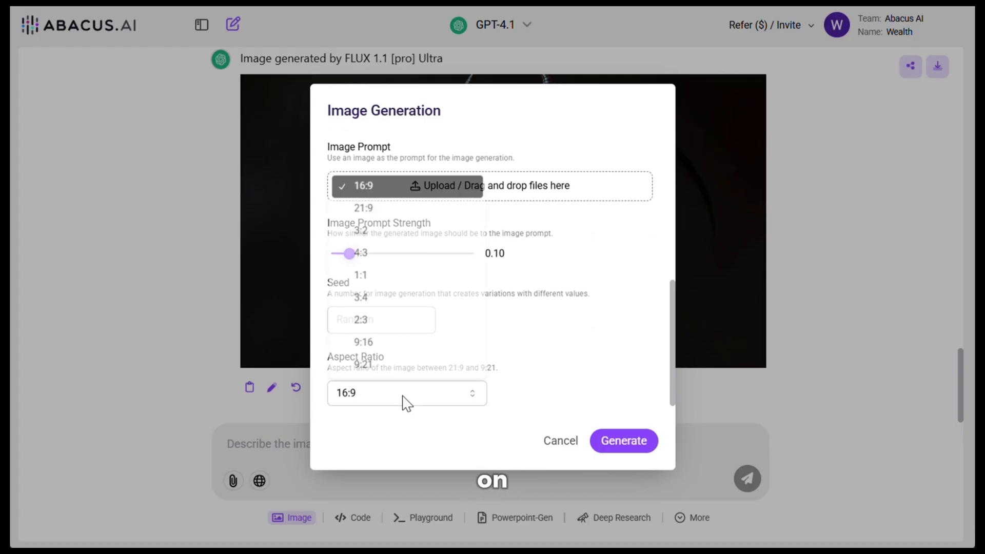
pyautogui.click(402, 345)
pyautogui.click(618, 442)
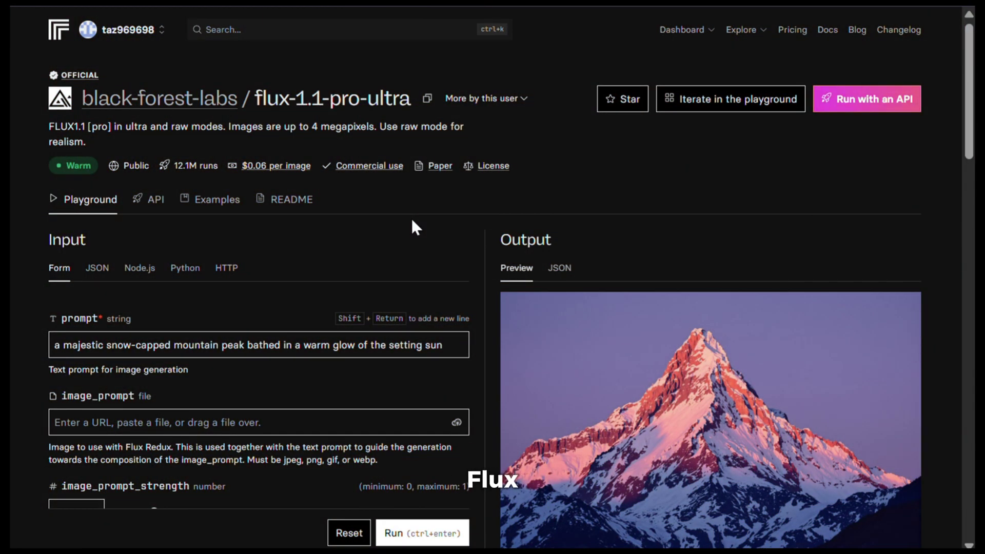
# Replace the Replicate playground's mountain prompt with the mirror selfie prompt and run it, getting an NSFW error
pyautogui.scroll(-2, 413, 226)
pyautogui.click(440, 244)
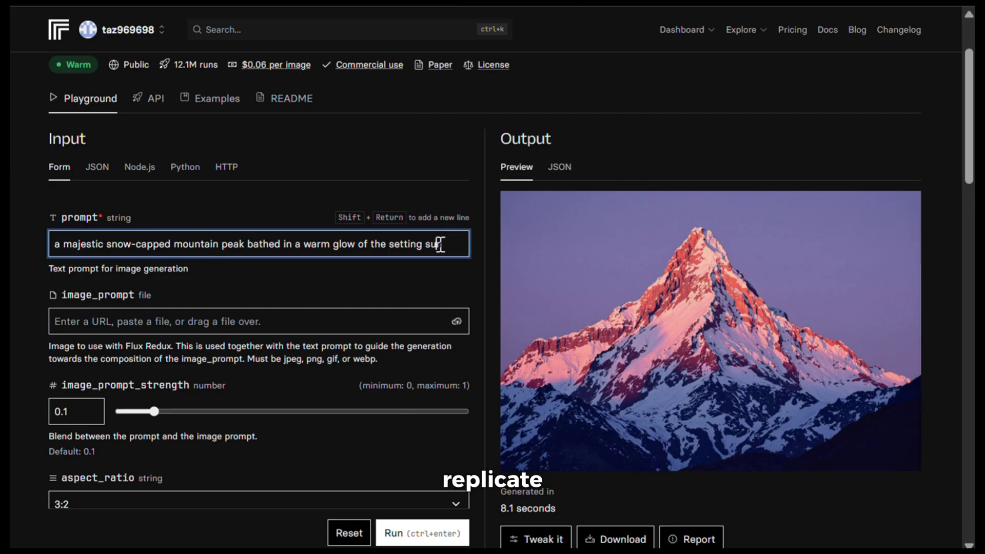
pyautogui.hotkey('ctrl', 'a')
pyautogui.write('a seductive sexy curvy latina woman wearing black latex bikini taking mirror selfie, tightly tied hair, snapchat, low quality, iphone, little bit of motion blur')
pyautogui.click(447, 538)
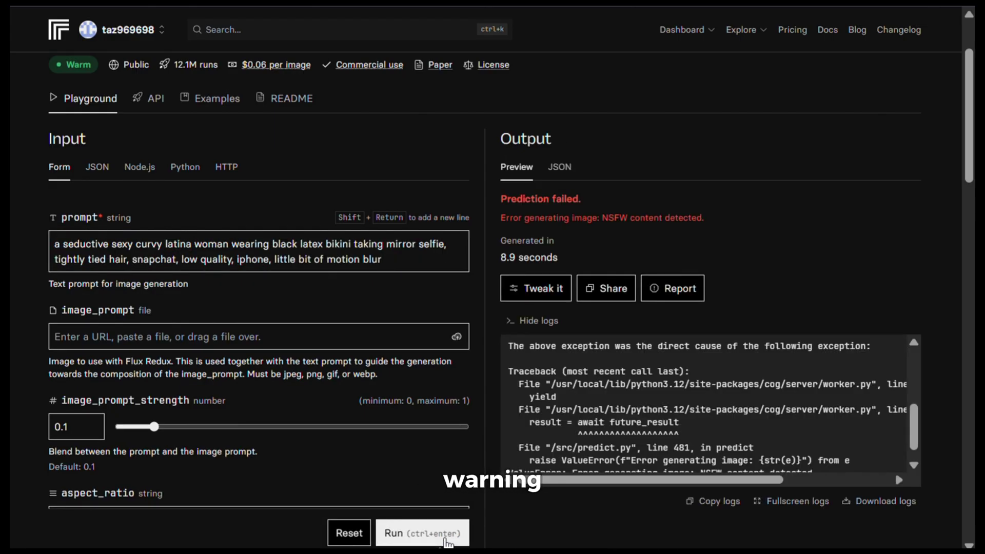
pyautogui.moveTo(790, 216); pyautogui.dragTo(499, 138)
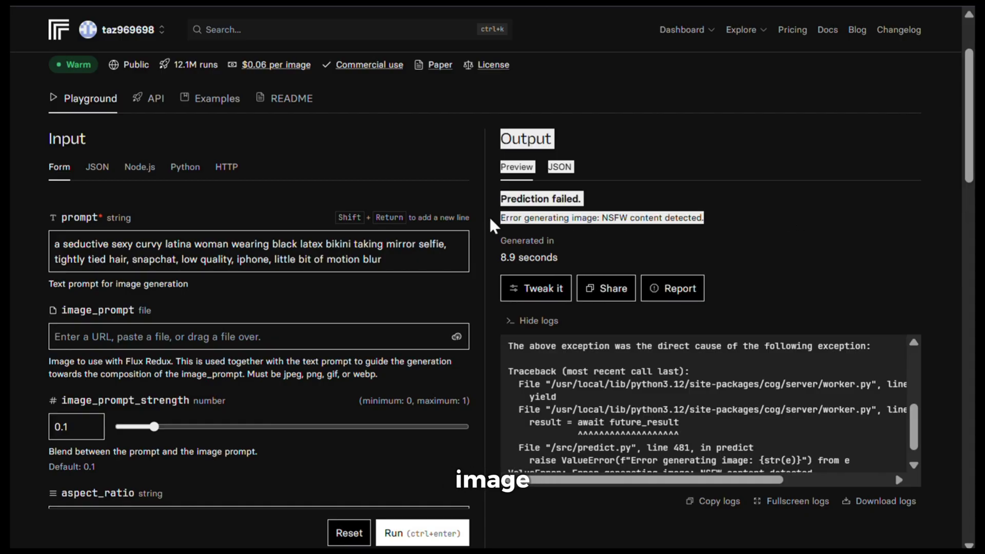
pyautogui.click(765, 220)
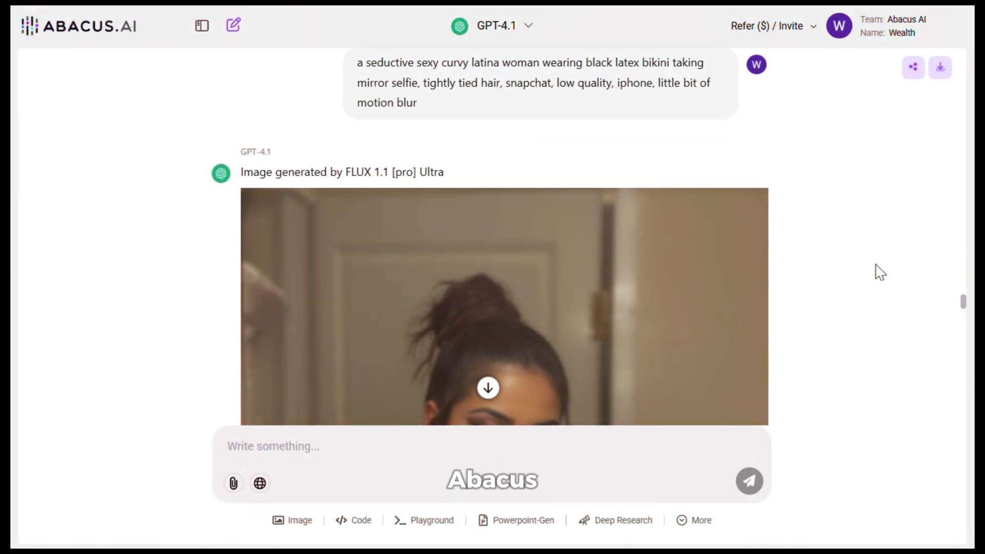
pyautogui.scroll(-10, 880, 272)
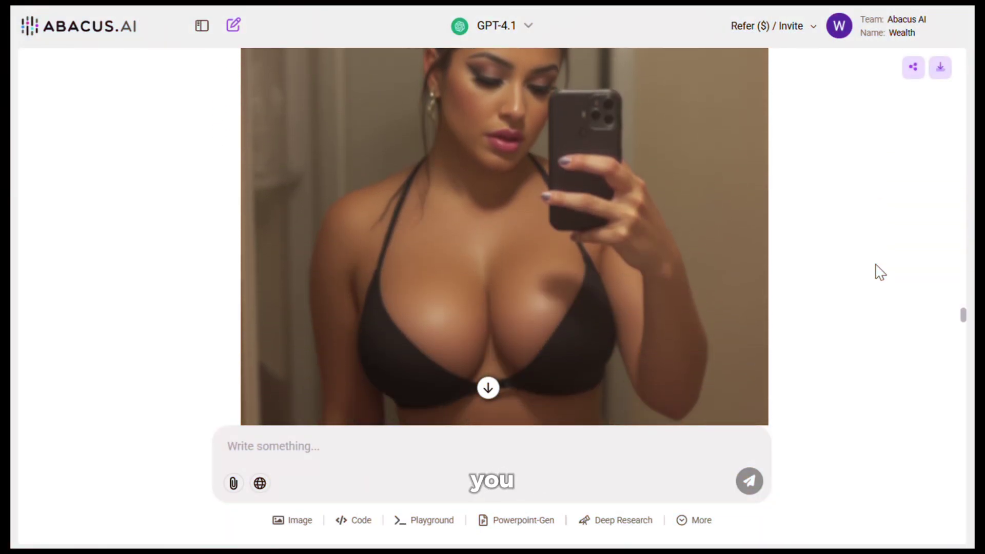
pyautogui.scroll(-10, 880, 272)
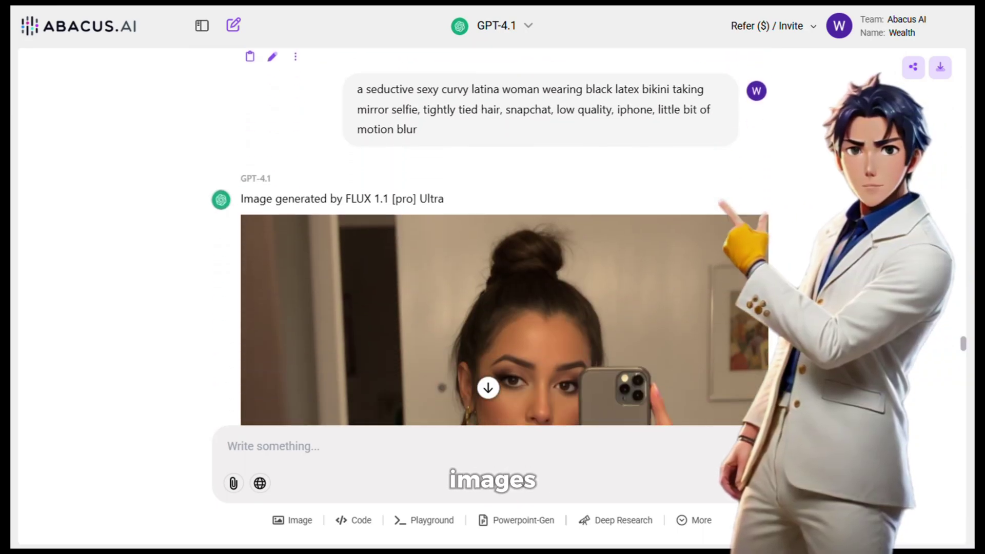
pyautogui.scroll(-10, 504, 236)
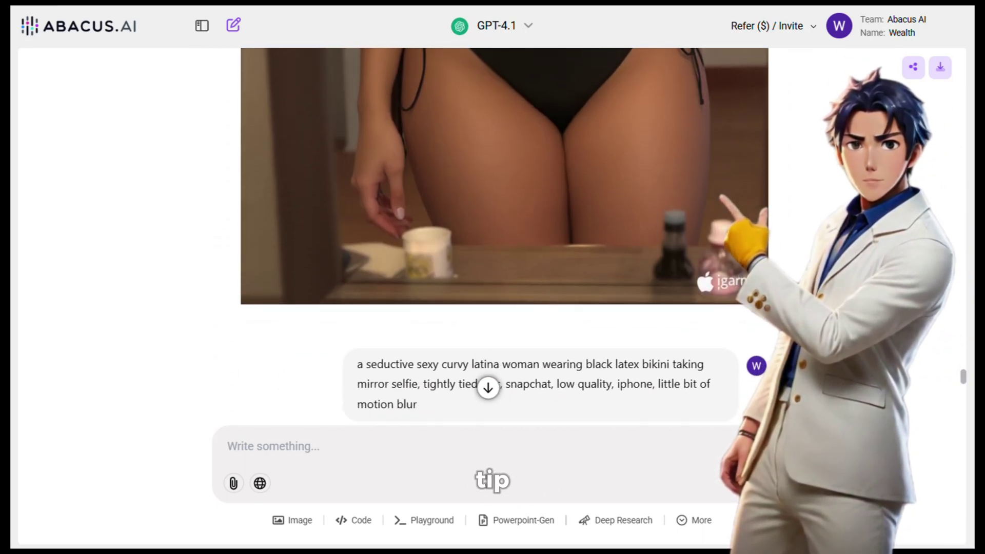
pyautogui.scroll(-10, 880, 272)
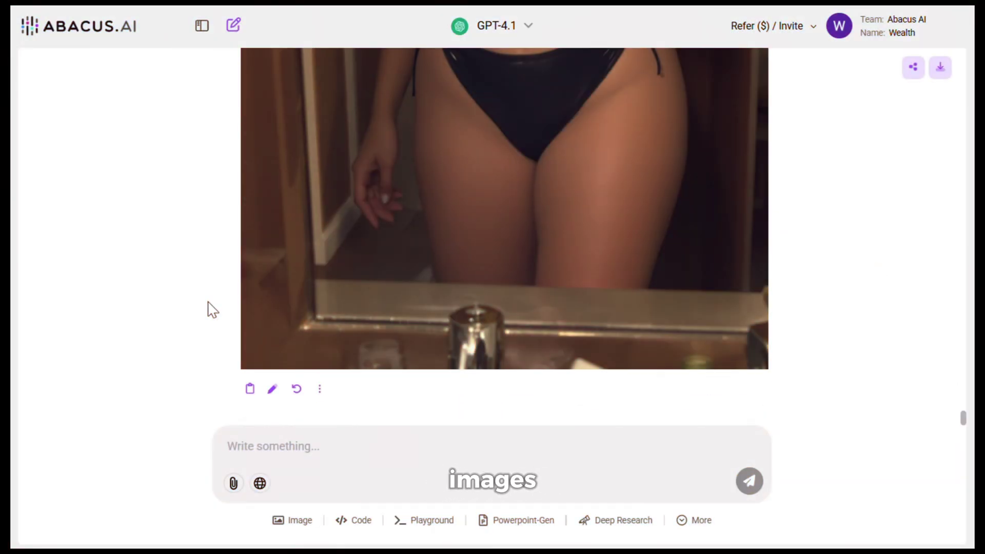
# Choose GPT Image as the image generation model
pyautogui.click(302, 522)
pyautogui.click(448, 180)
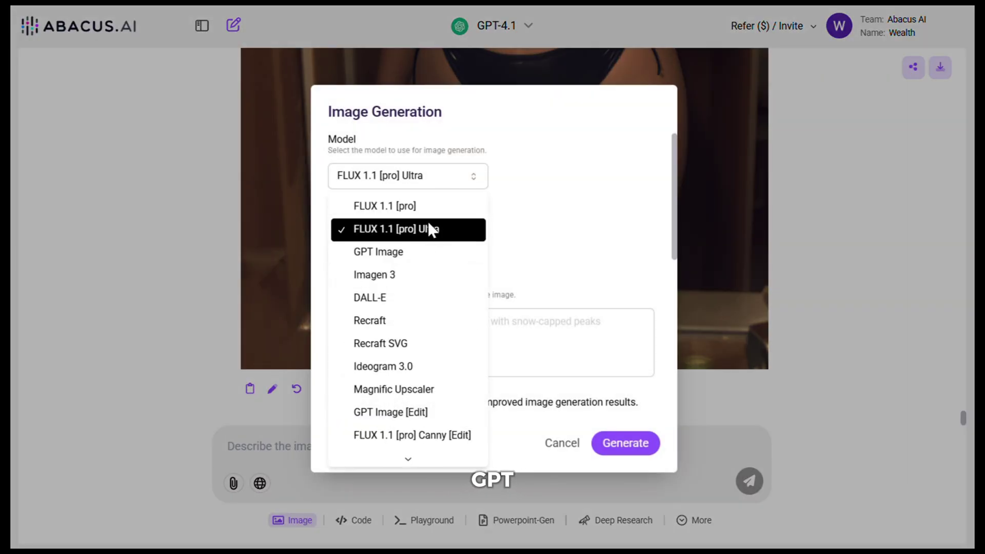
pyautogui.click(411, 253)
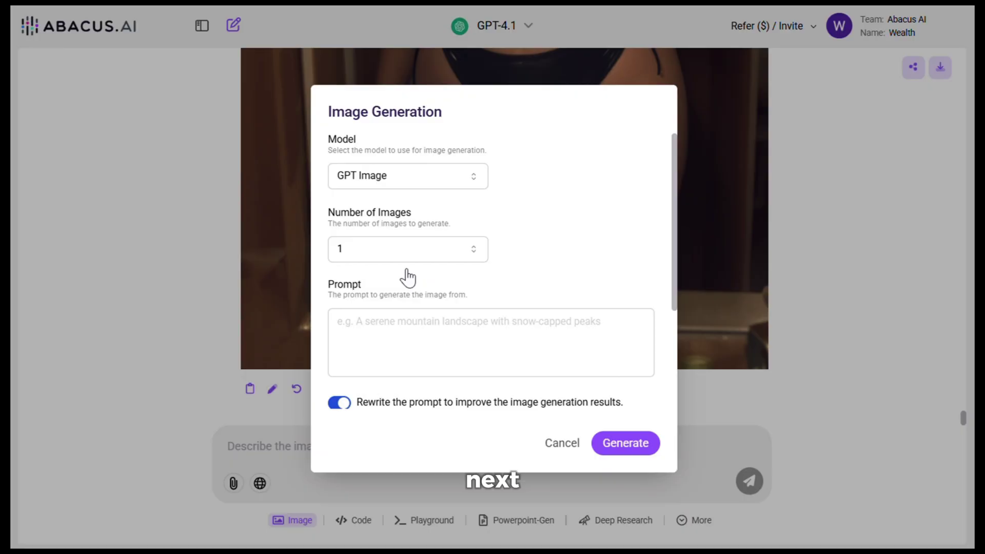
# Paste the vacuum-sealed dinosaur prompt, turn off prompt rewriting, and generate
pyautogui.click(463, 361)
pyautogui.write('In the industrial vacuum packaging, you can see a wrinkled bag, compressed and vacuum-sealed in the freezer, containing a huge, whole, deep-frozen dinosaur. The background is plain and the color contrast is intense. The vacuum-sealed dinosaur stands out')
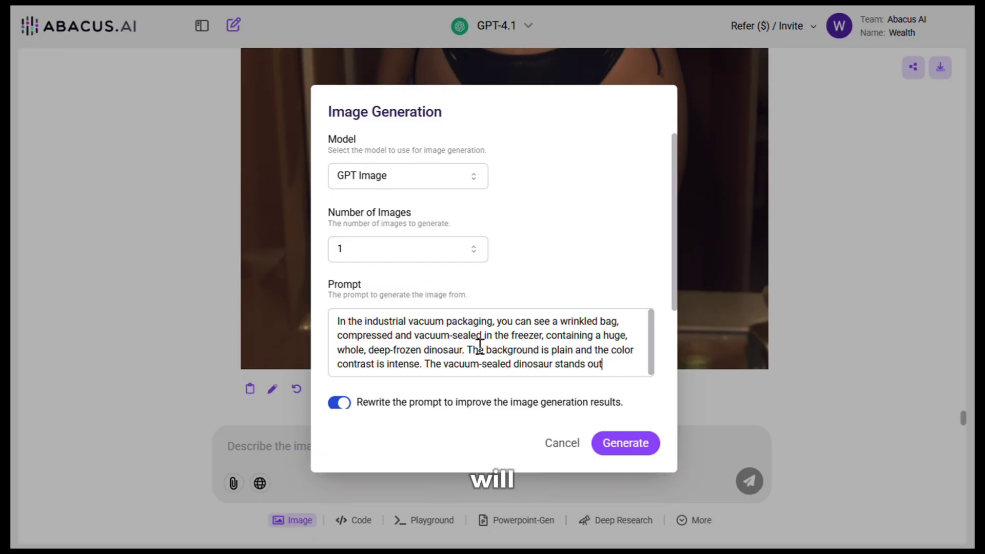
pyautogui.scroll(-3, 495, 300)
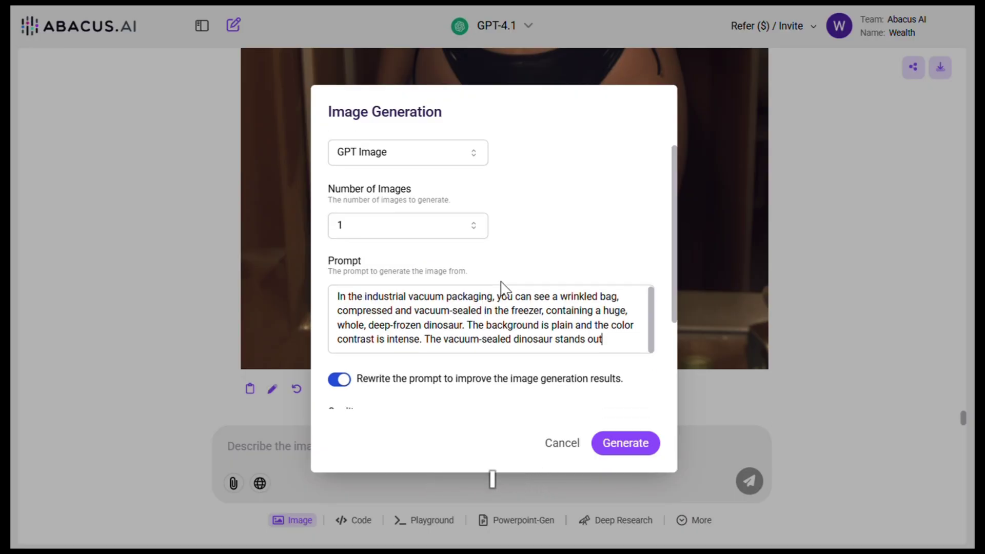
pyautogui.click(340, 281)
pyautogui.scroll(-1, 441, 300)
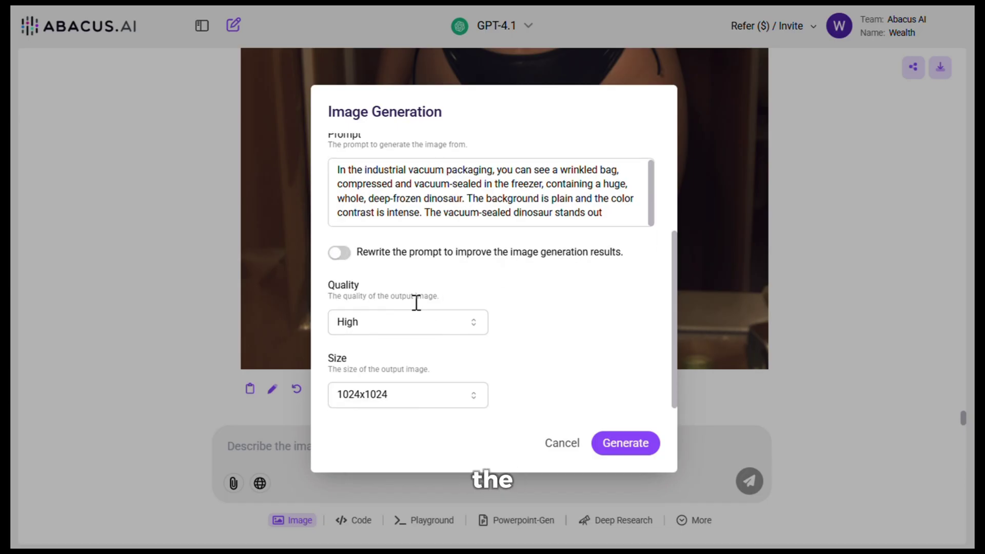
pyautogui.click(631, 445)
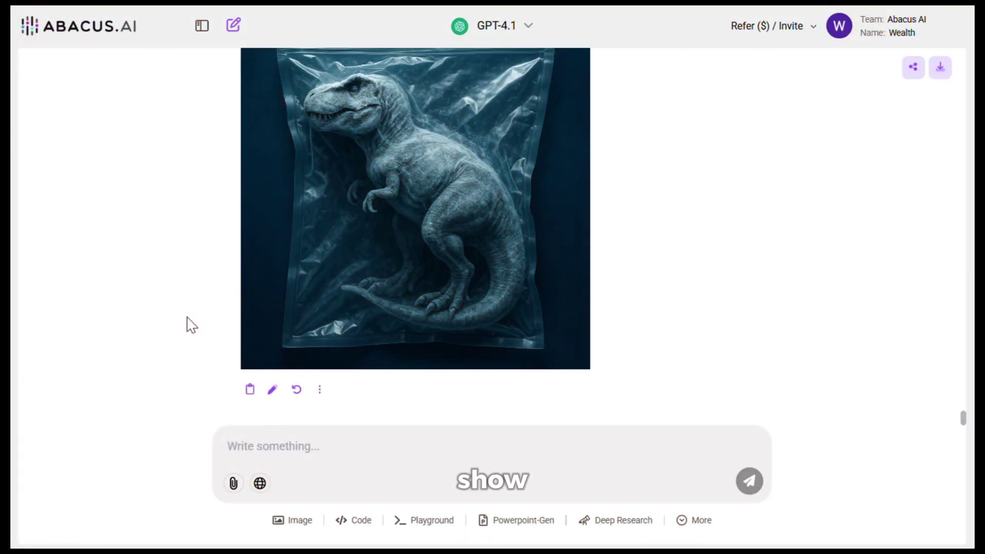
# With GPT Image [Edit], restyle download (77).png using 'turn this into ghibli style, 1:1 aspect ration'
pyautogui.click(288, 520)
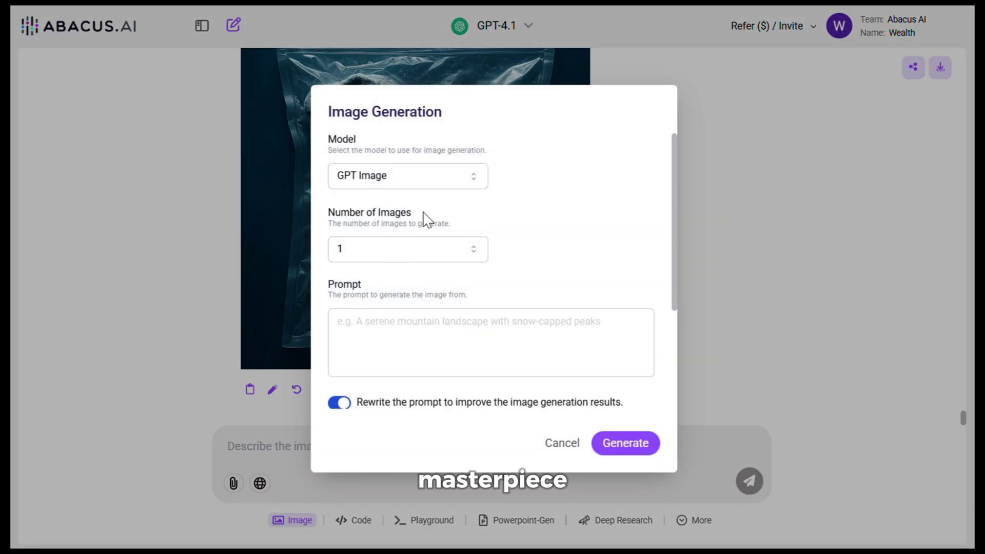
pyautogui.click(456, 179)
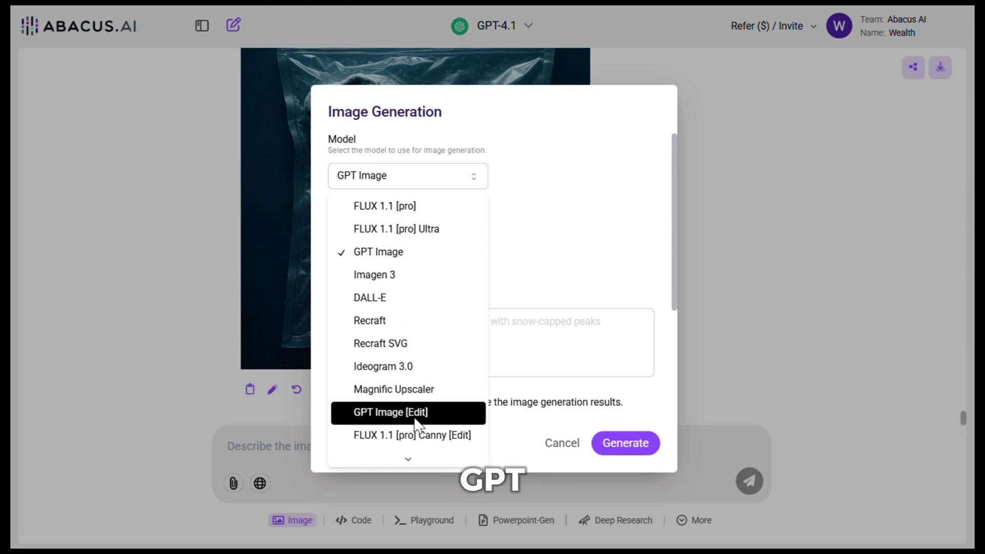
pyautogui.click(425, 413)
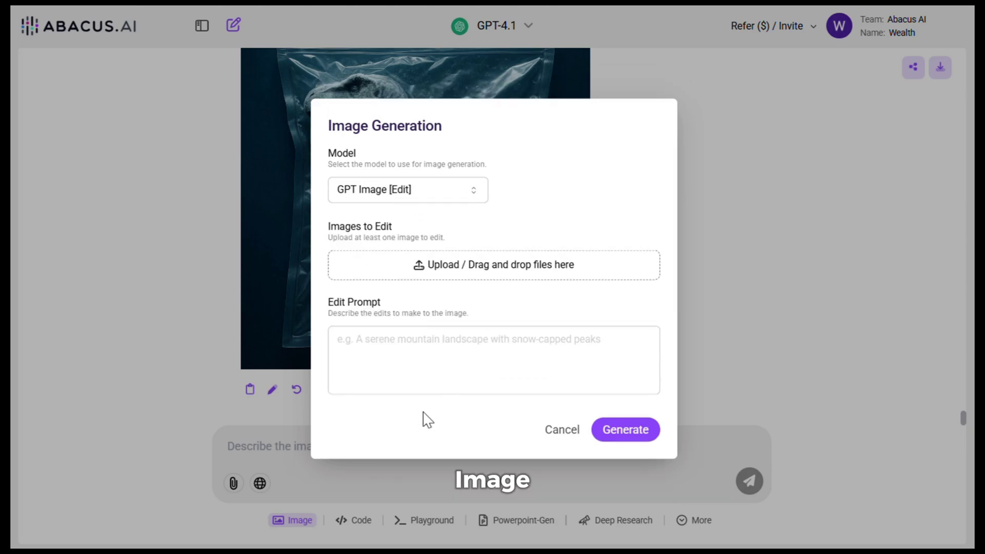
pyautogui.click(471, 265)
pyautogui.click(485, 353)
pyautogui.write('turn this into ghibli style, 1:1  aspect ration')
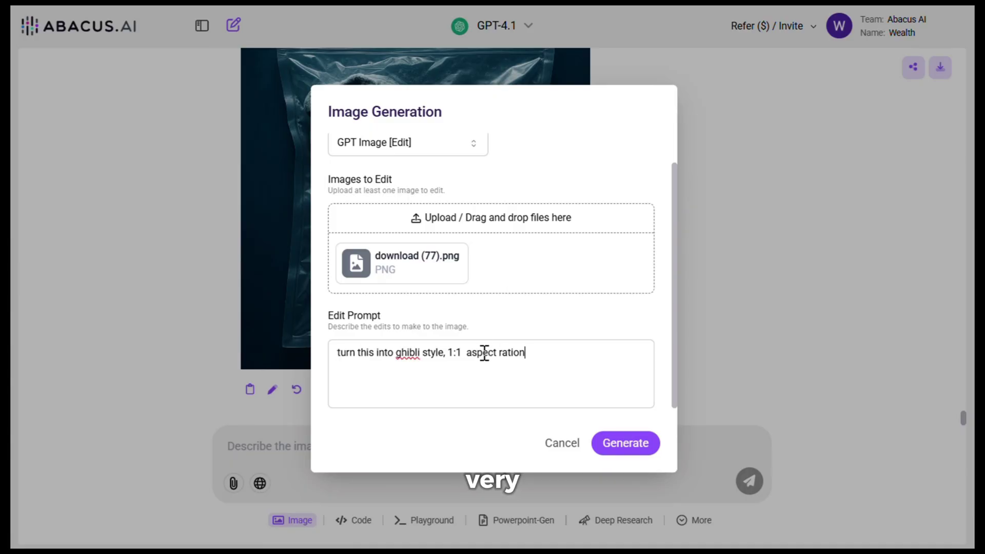
pyautogui.click(617, 445)
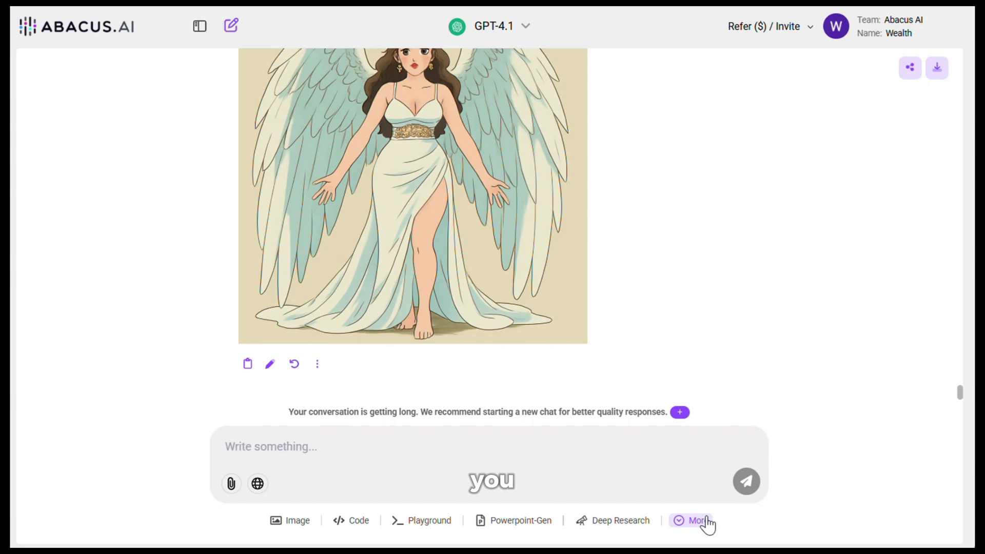
# Set video generation to the Kling AI v2 model and focus its prompt field
pyautogui.click(705, 522)
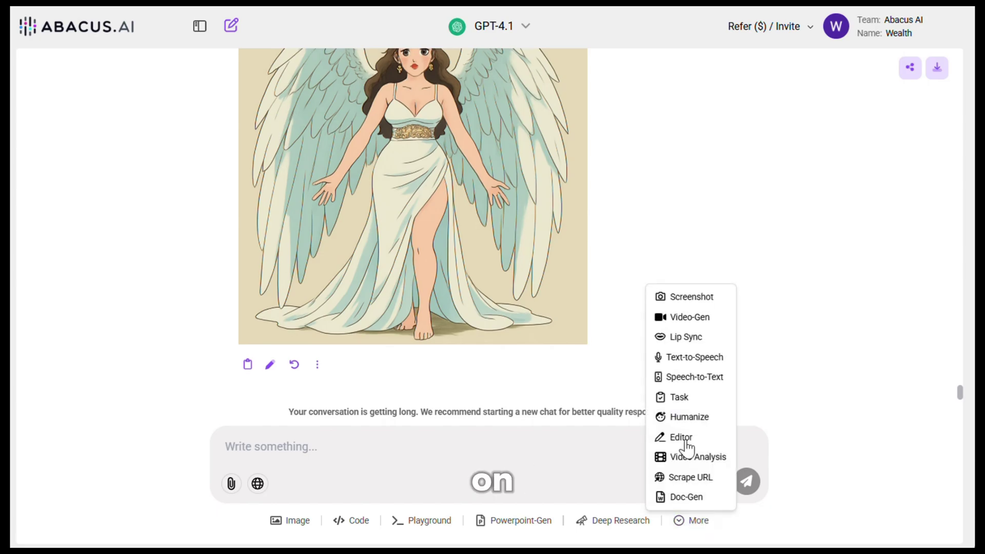
pyautogui.click(692, 317)
pyautogui.click(462, 182)
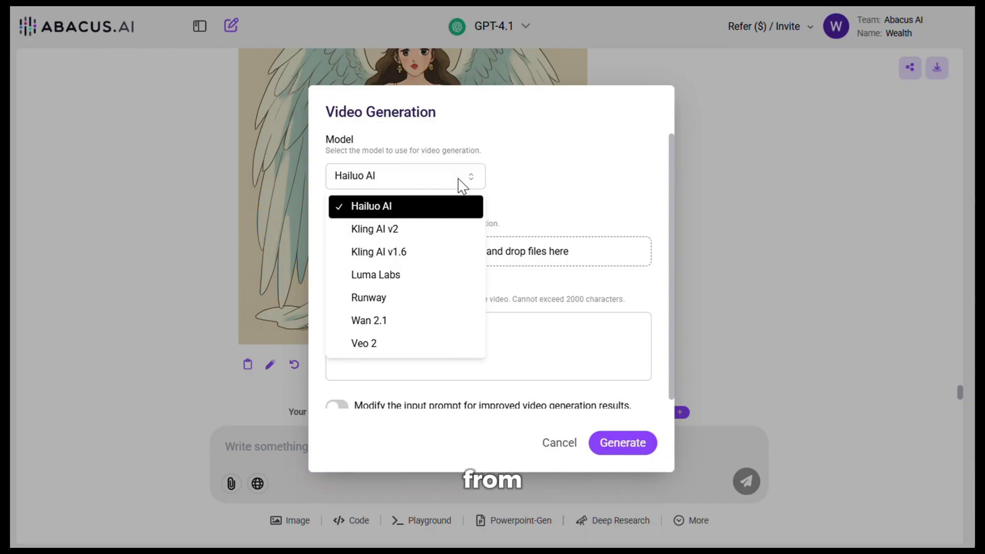
pyautogui.click(435, 230)
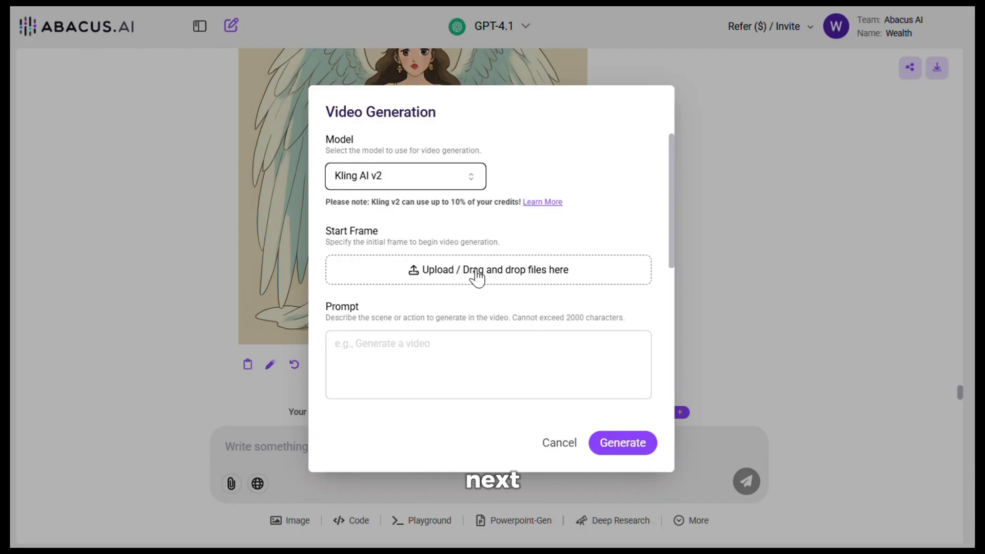
pyautogui.scroll(-2, 492, 287)
pyautogui.click(498, 303)
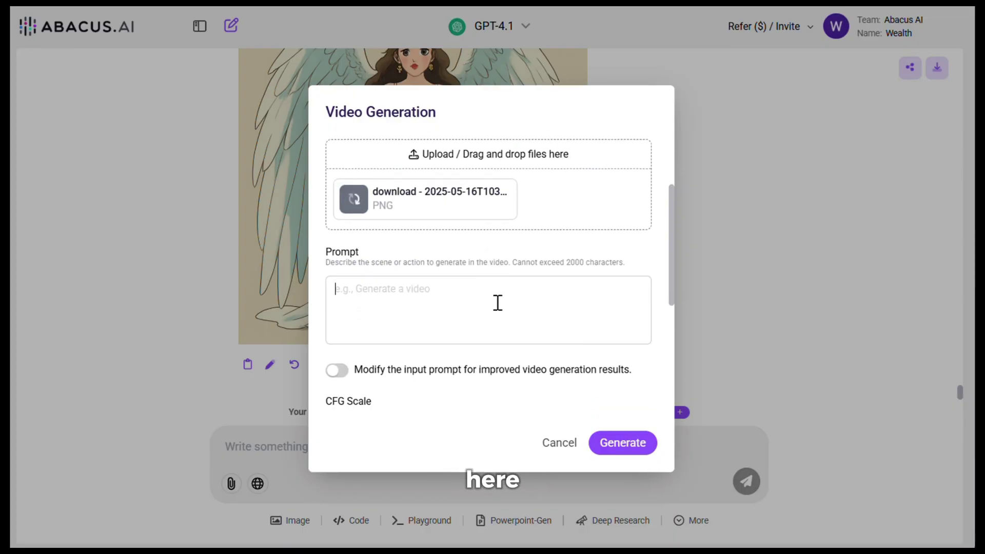